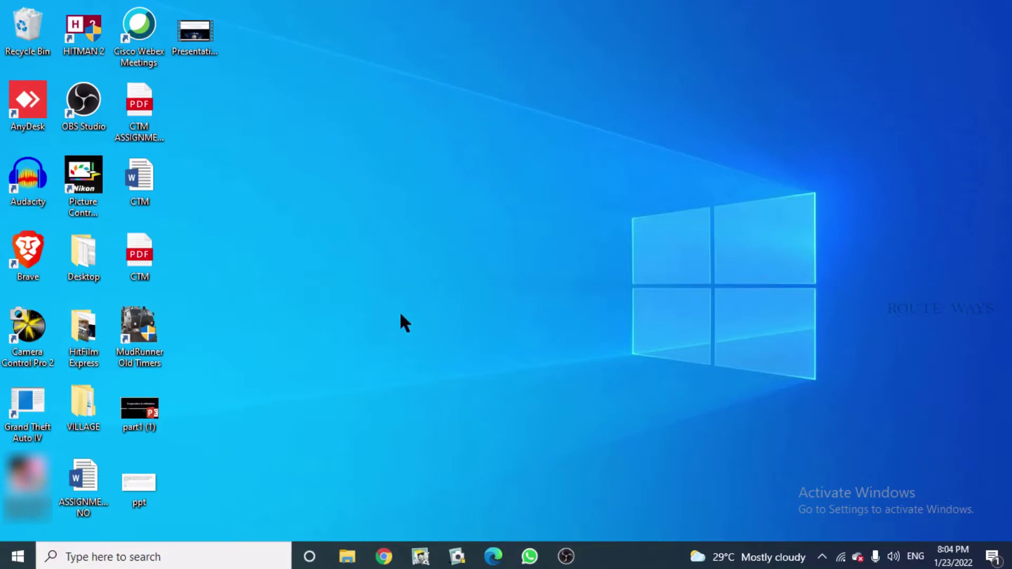
Search Windows for 'computer' and pick the Computer Management best match.
left_click(171, 557)
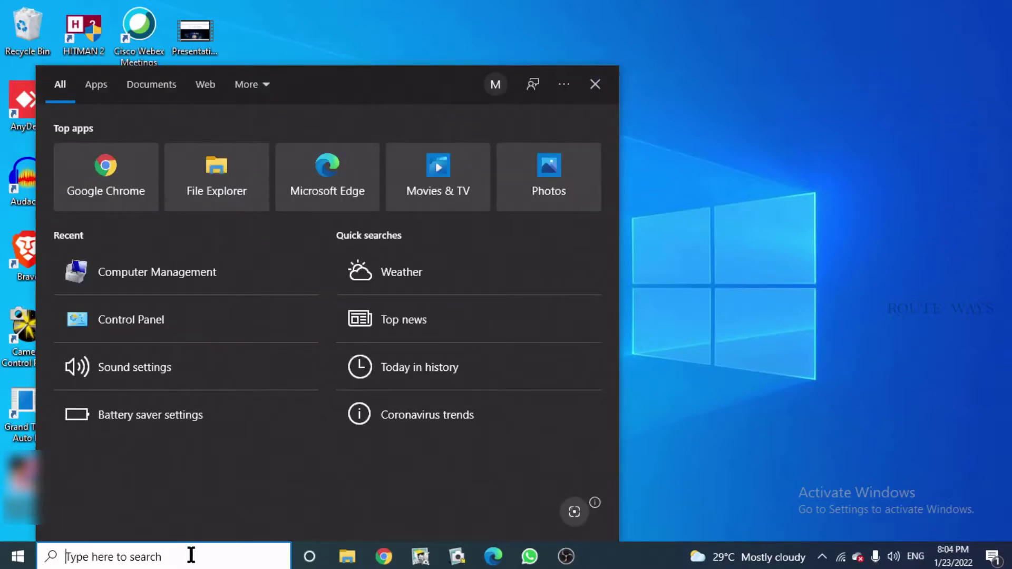
type("compu")
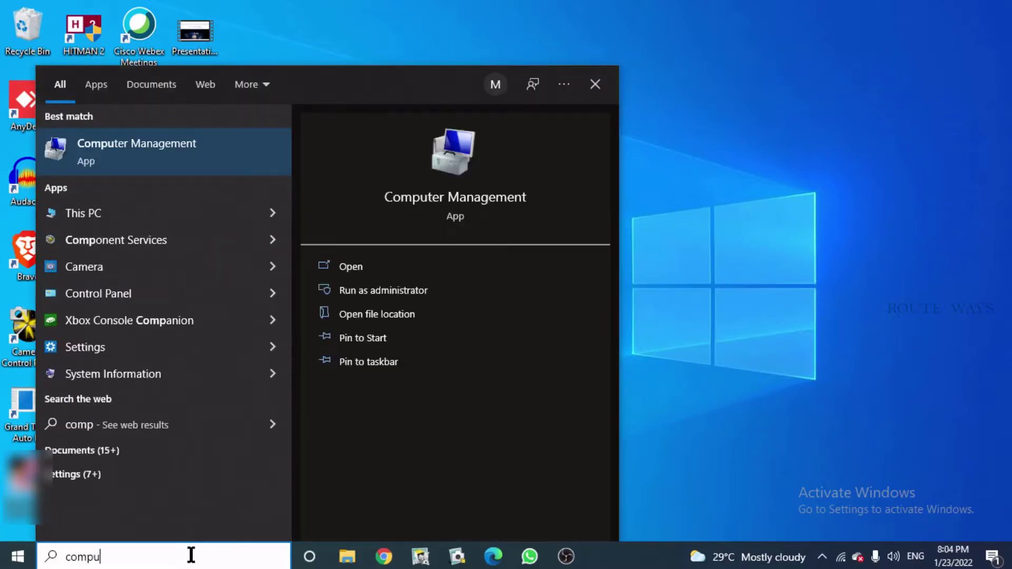
type("ter")
left_click(104, 156)
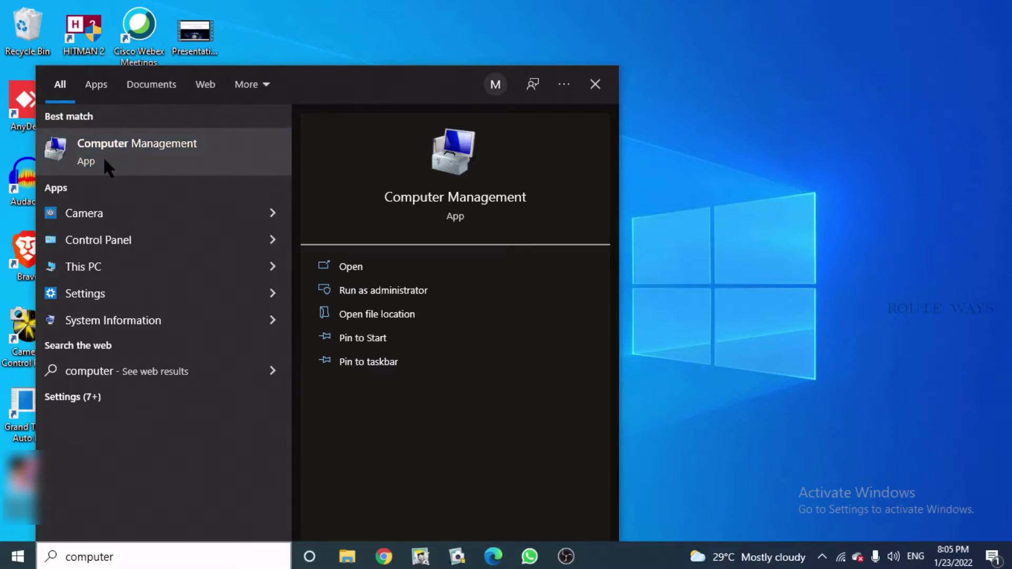
Maximize Computer Management and show Device Manager with the Batteries category expanded.
left_click(596, 84)
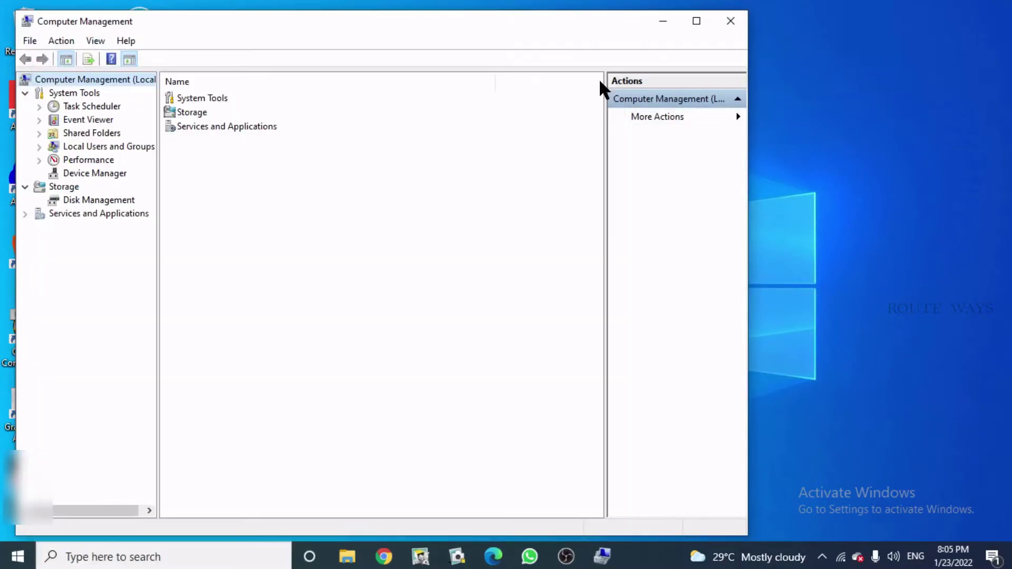
left_click(697, 21)
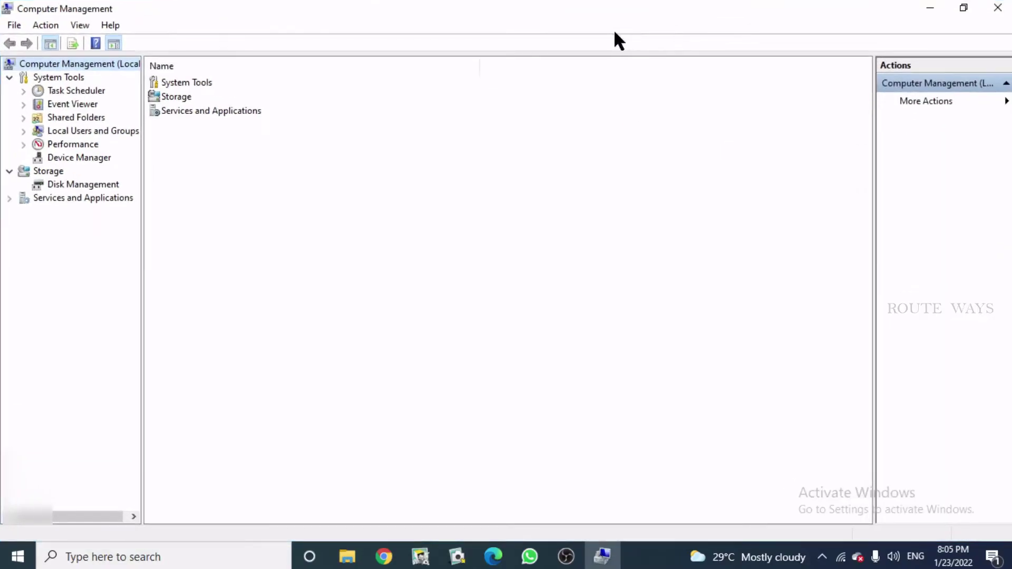
left_click(61, 156)
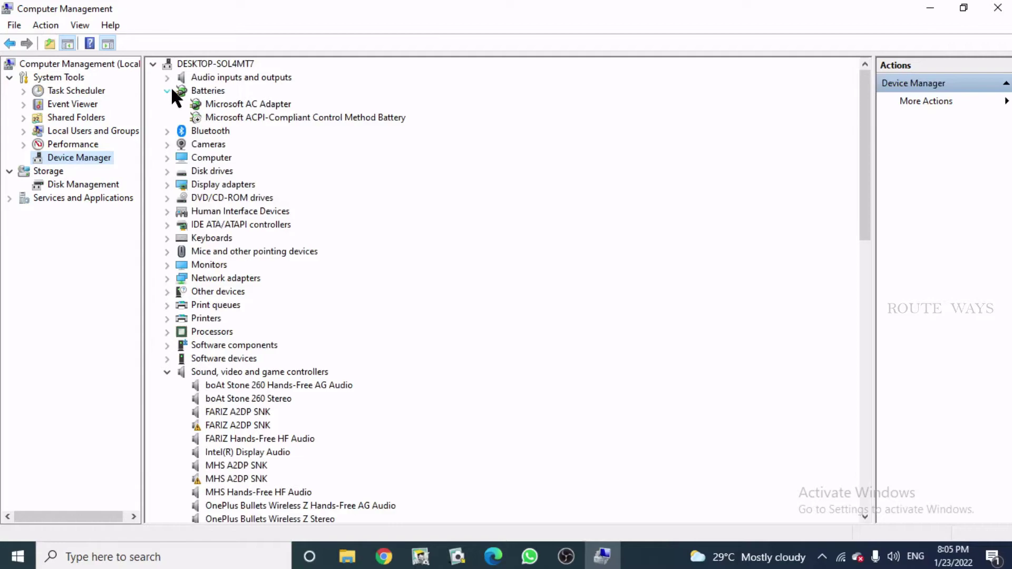
left_click(167, 90)
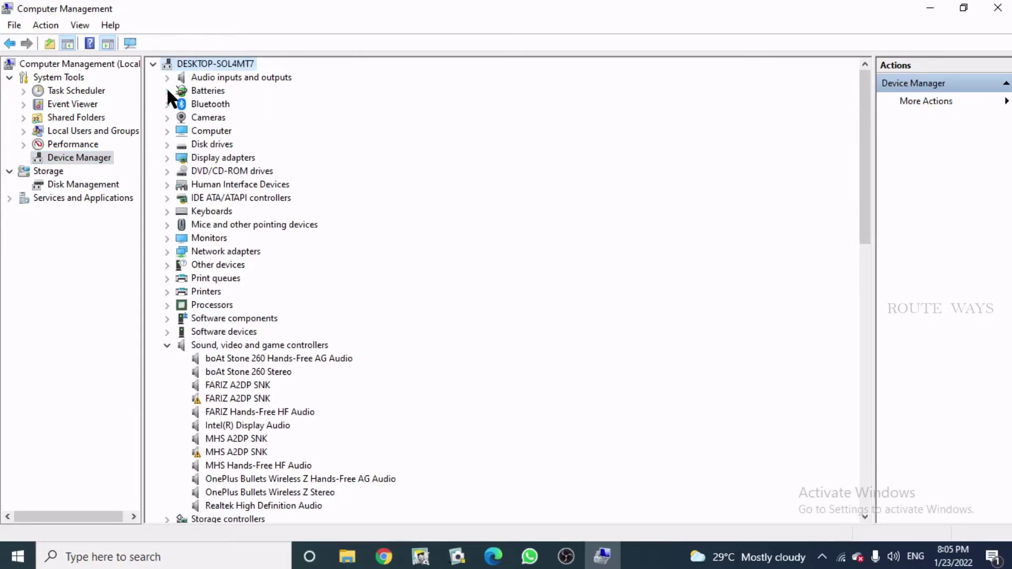
left_click(166, 89)
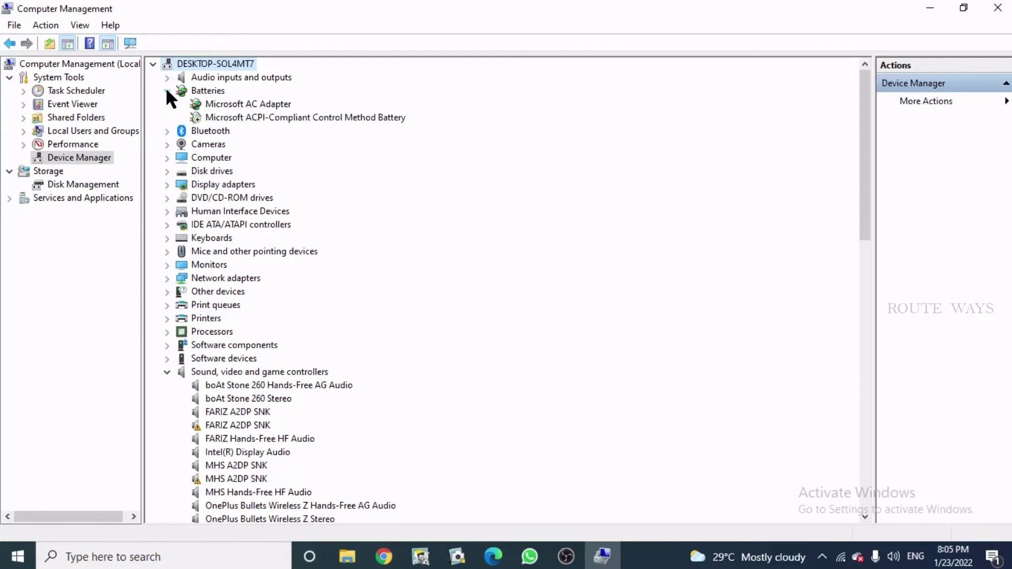
Disable the Microsoft AC Adapter and the ACPI-Compliant Control Method Battery, confirming each.
right_click(210, 102)
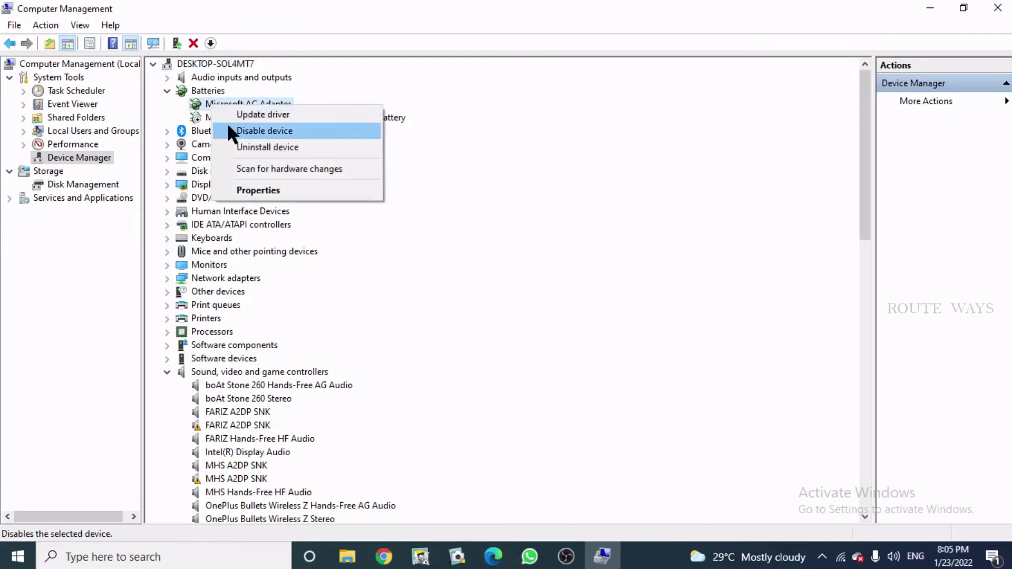
left_click(228, 127)
left_click(543, 294)
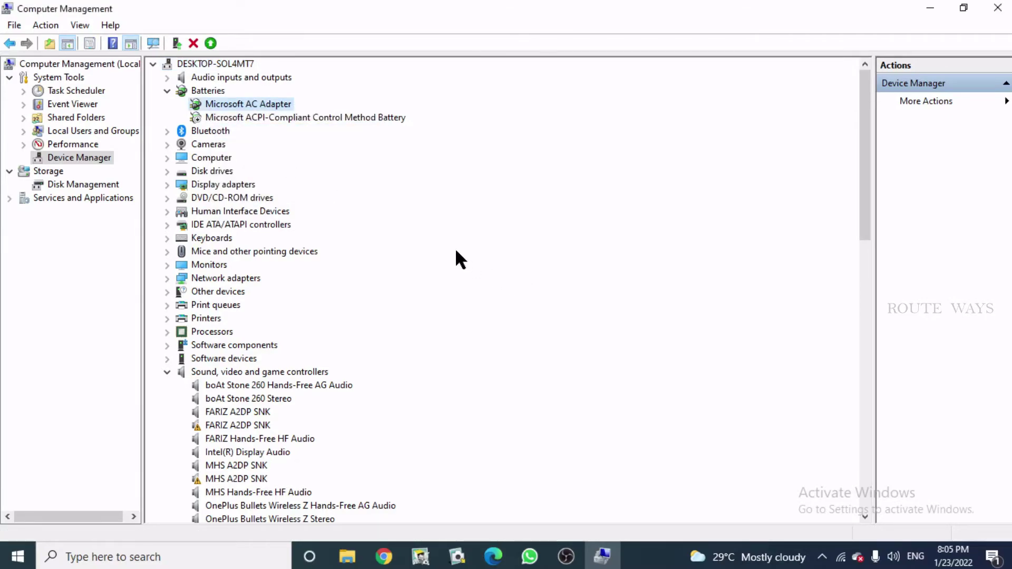
right_click(276, 120)
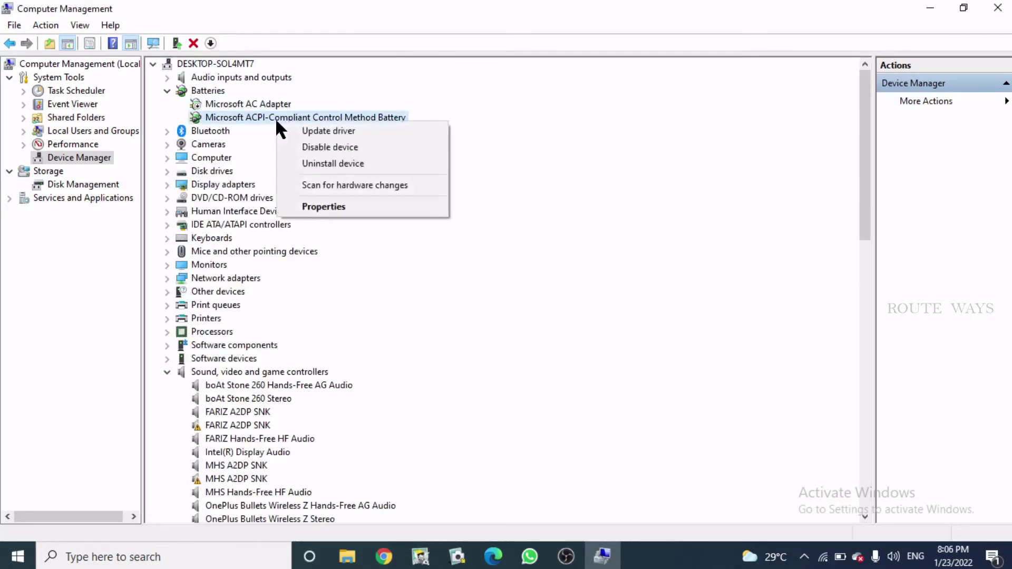
left_click(291, 147)
left_click(541, 294)
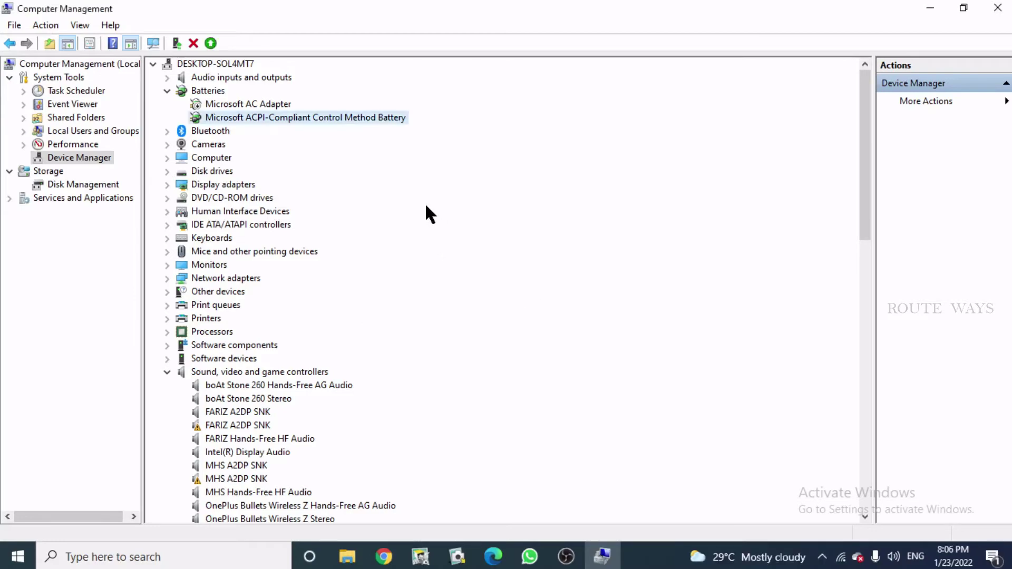
Enable the Microsoft AC Adapter and the ACPI-Compliant Control Method Battery again.
right_click(239, 103)
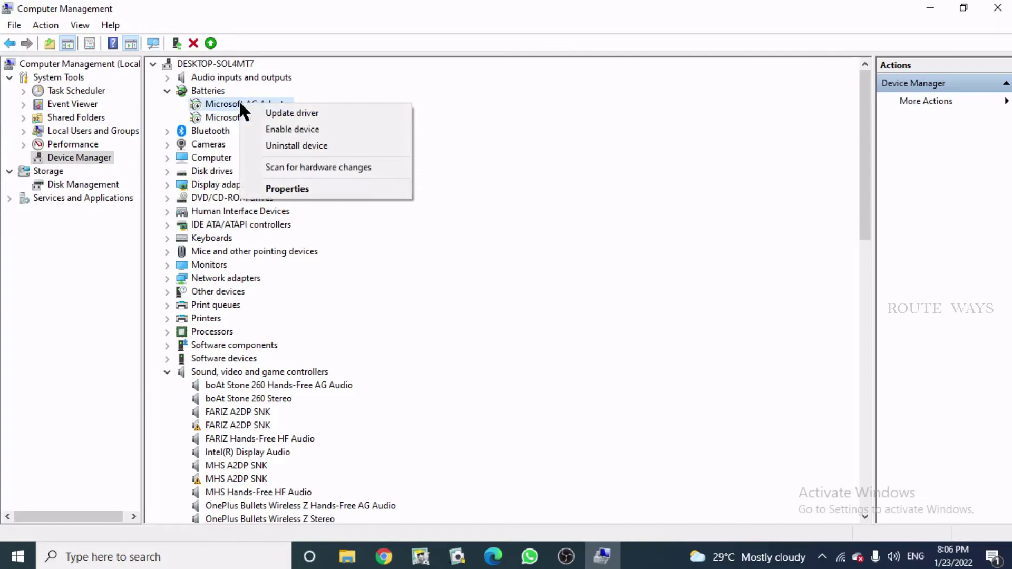
left_click(269, 129)
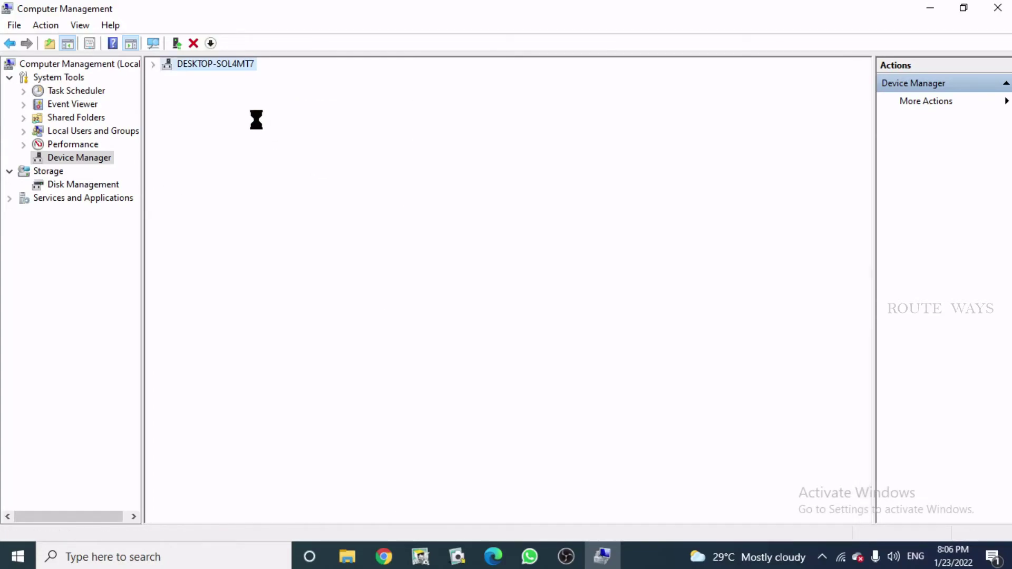
right_click(264, 119)
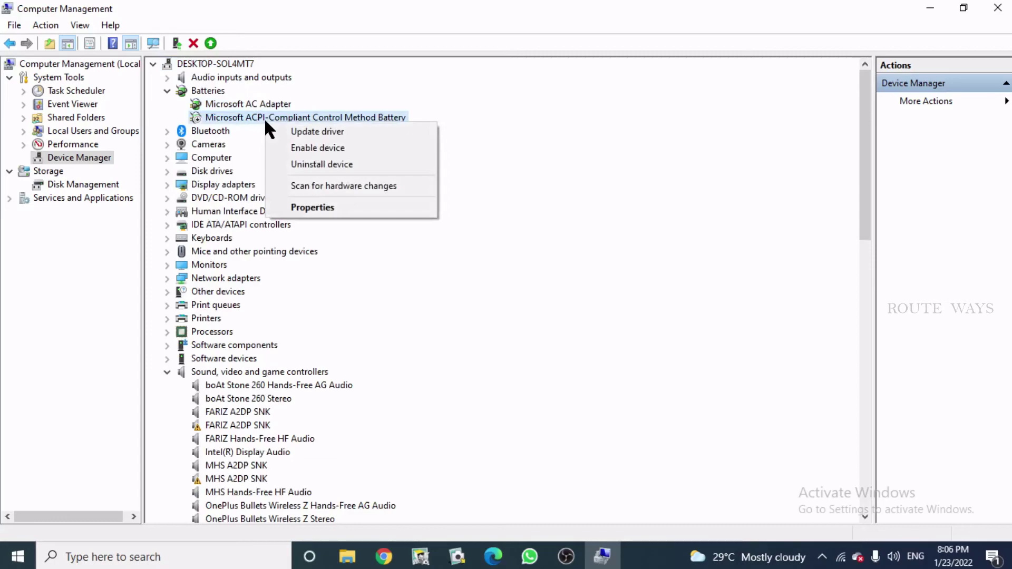
left_click(287, 147)
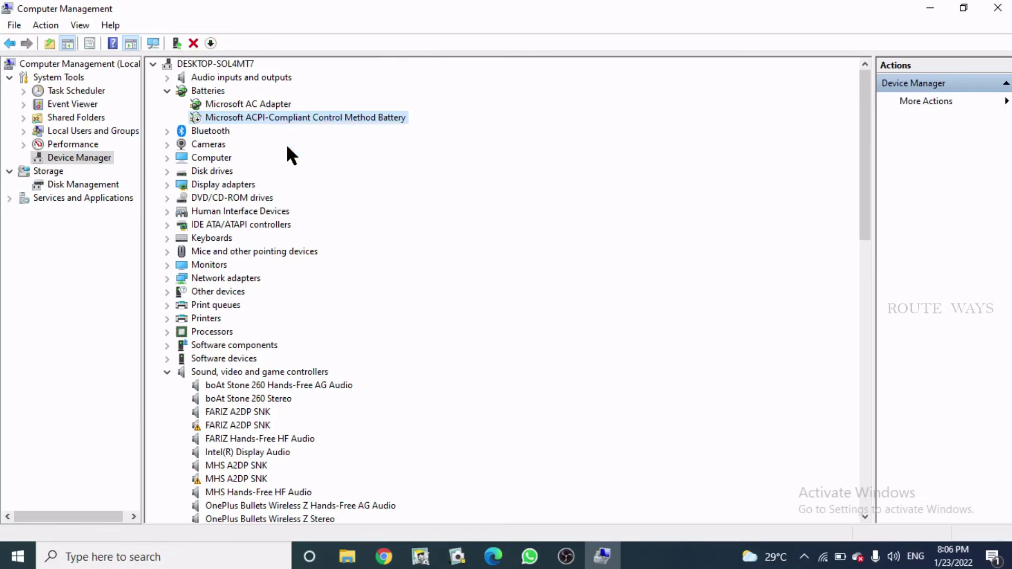